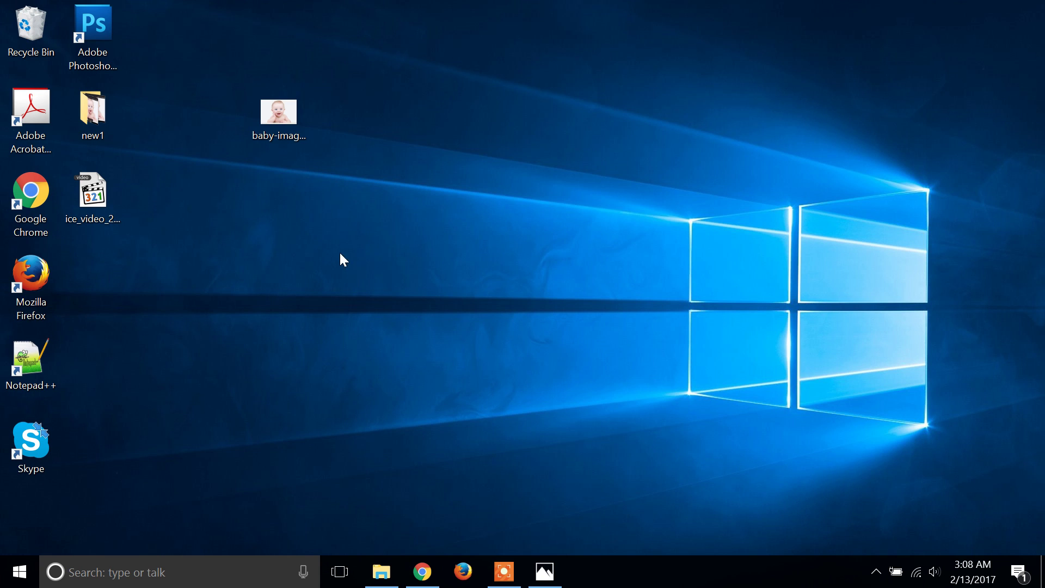
Step: Select the baby-image-1 picture on the desktop
left_click(274, 127)
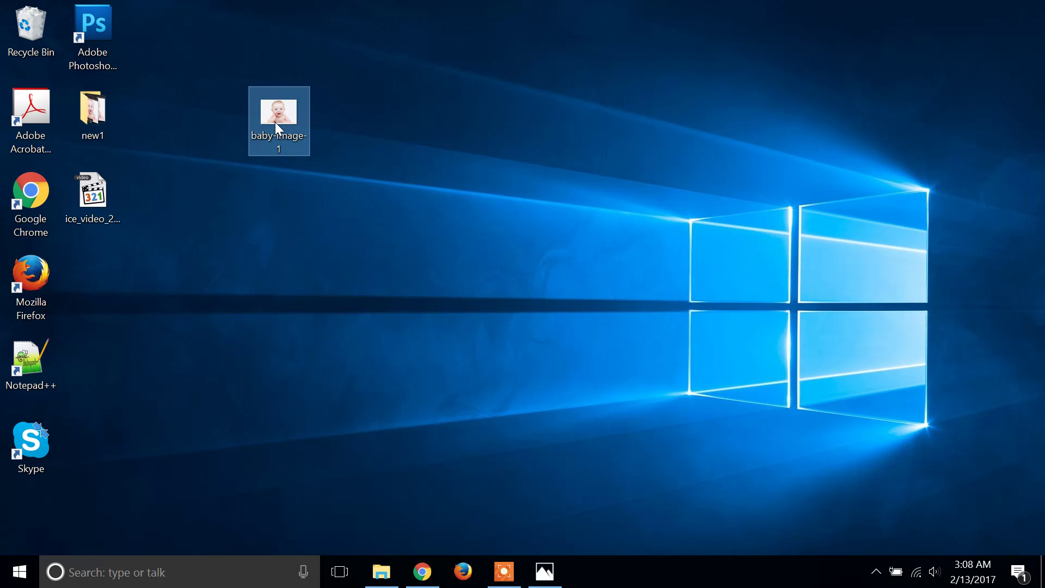
Step: Open baby-image-1 in Photos via Open with from its context menu
right_click(276, 117)
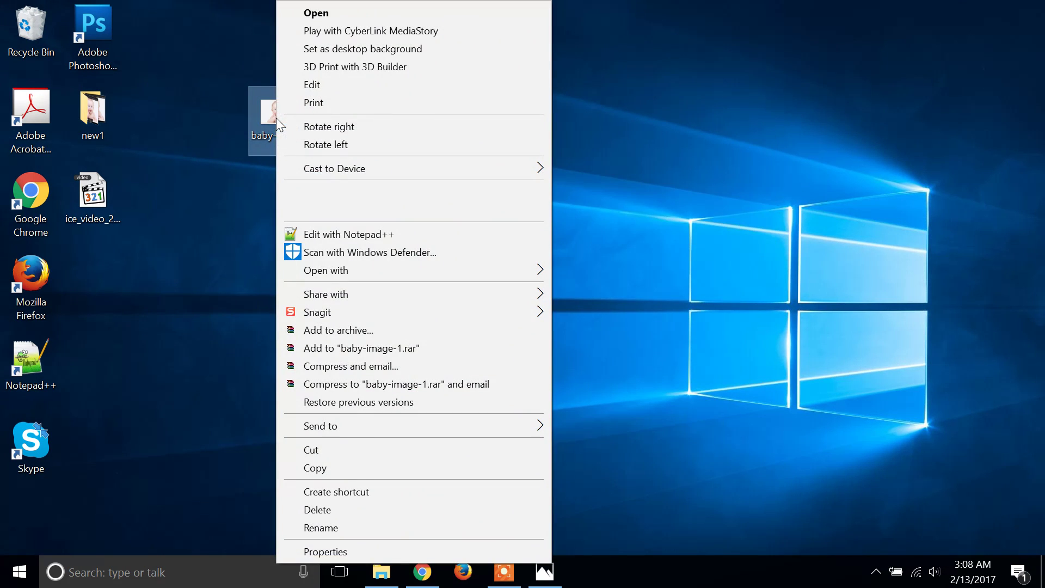
mouse_move(413, 270)
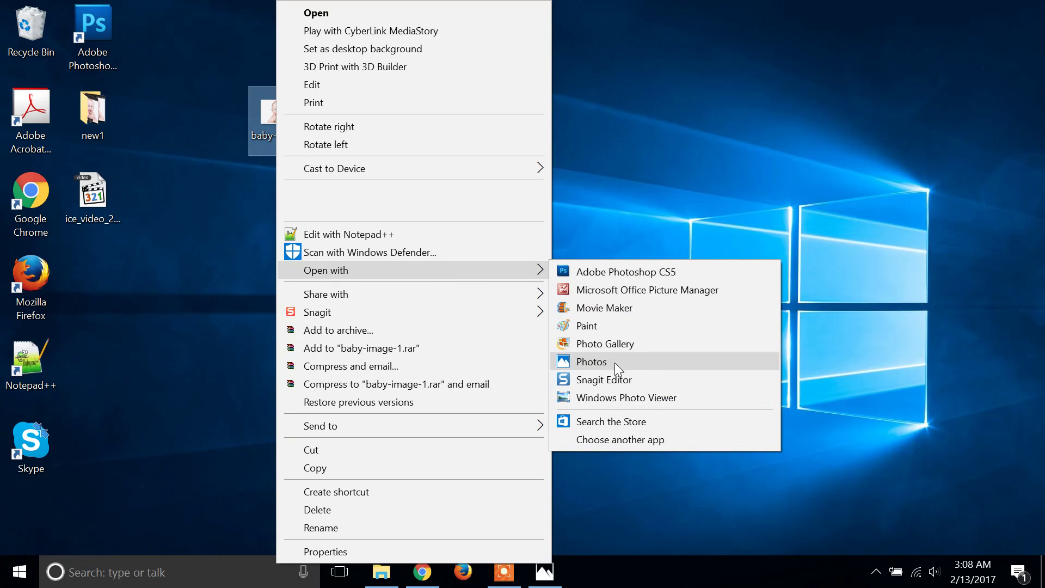
left_click(614, 362)
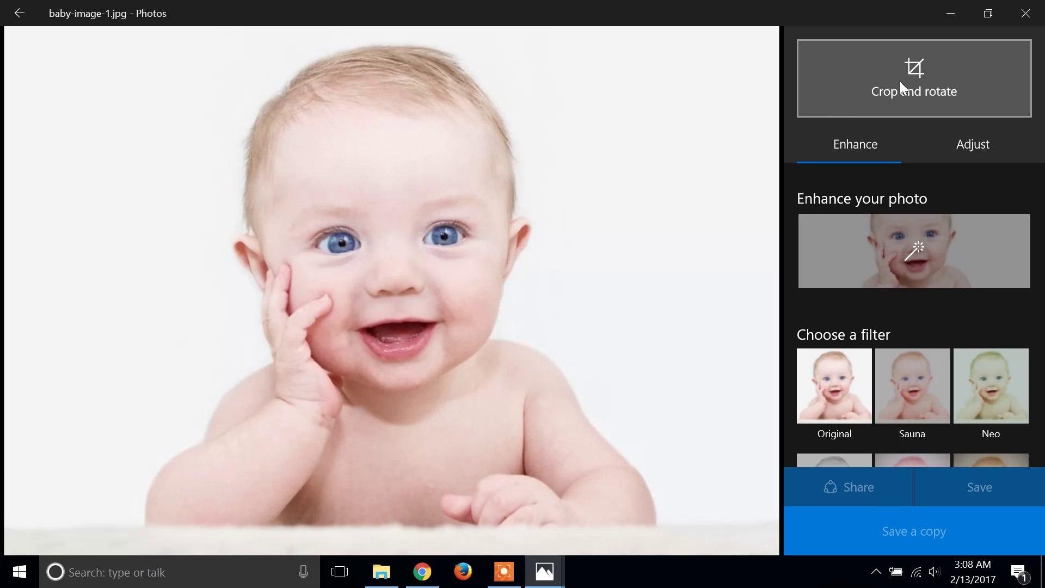
Step: Trim the crop frame from left, right and bottom to a near-square frame around the baby
left_click(932, 78)
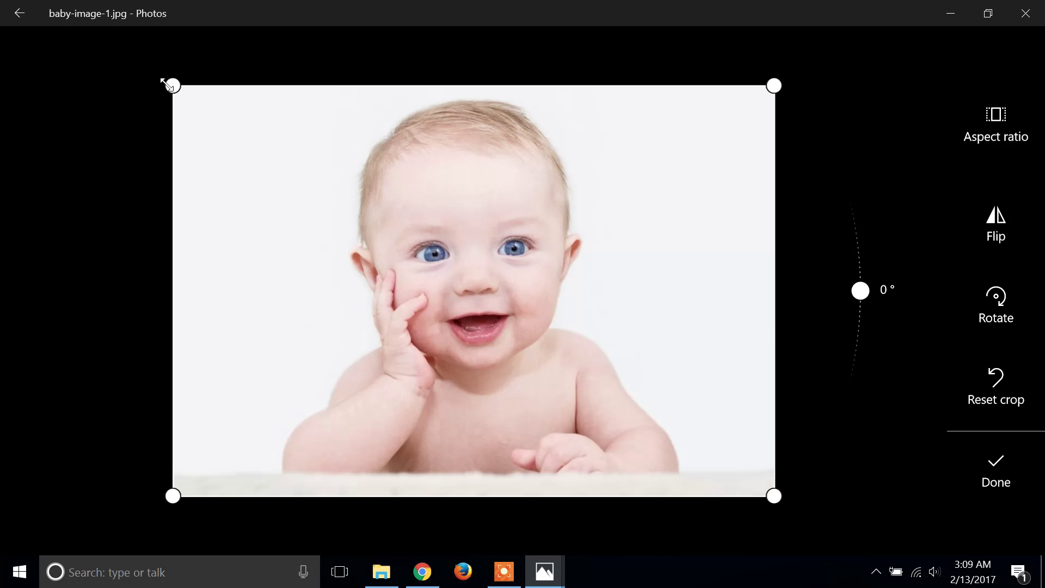
left_click_drag(173, 86, 284, 96)
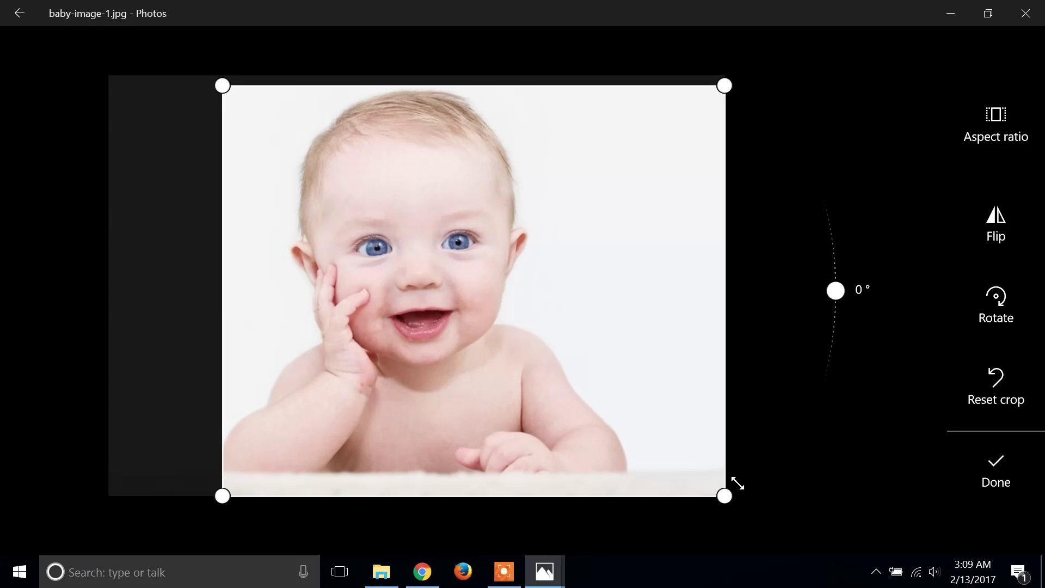
mouse_move(725, 493)
left_mouse_down()
mouse_move(659, 485)
mouse_move(603, 498)
left_mouse_up()
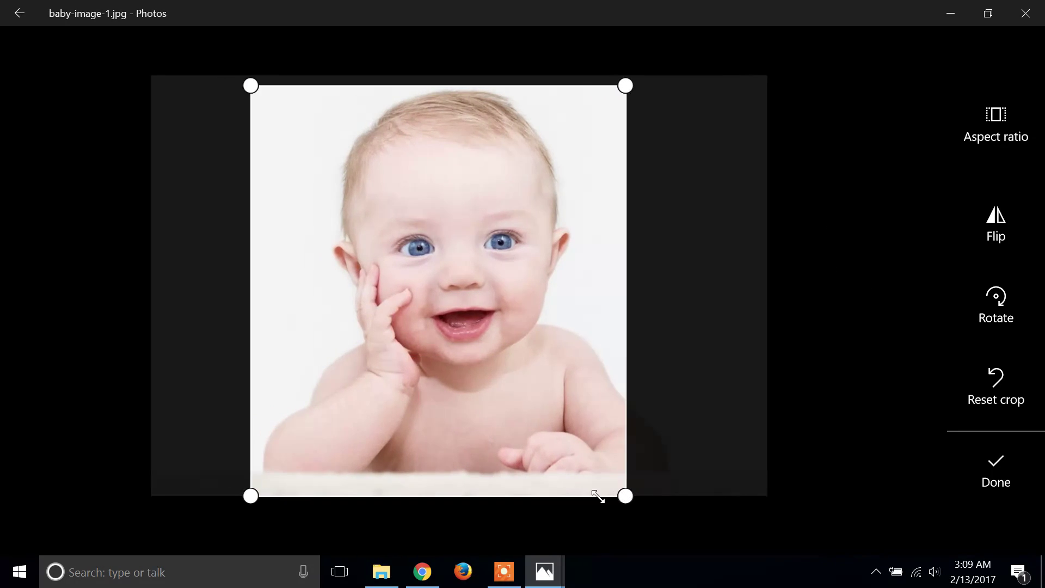
left_click_drag(288, 86, 295, 88)
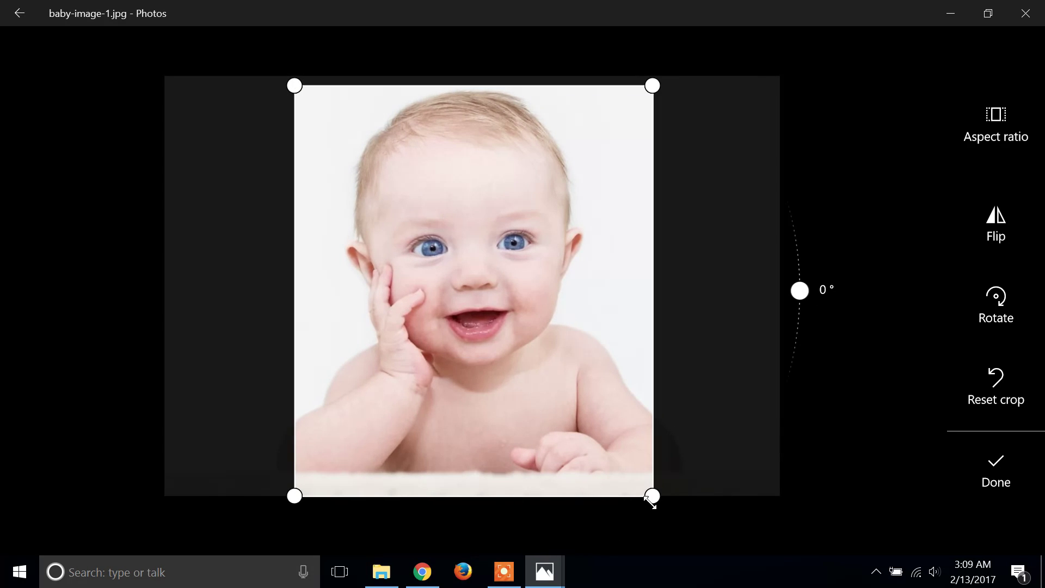
left_click_drag(652, 496, 653, 462)
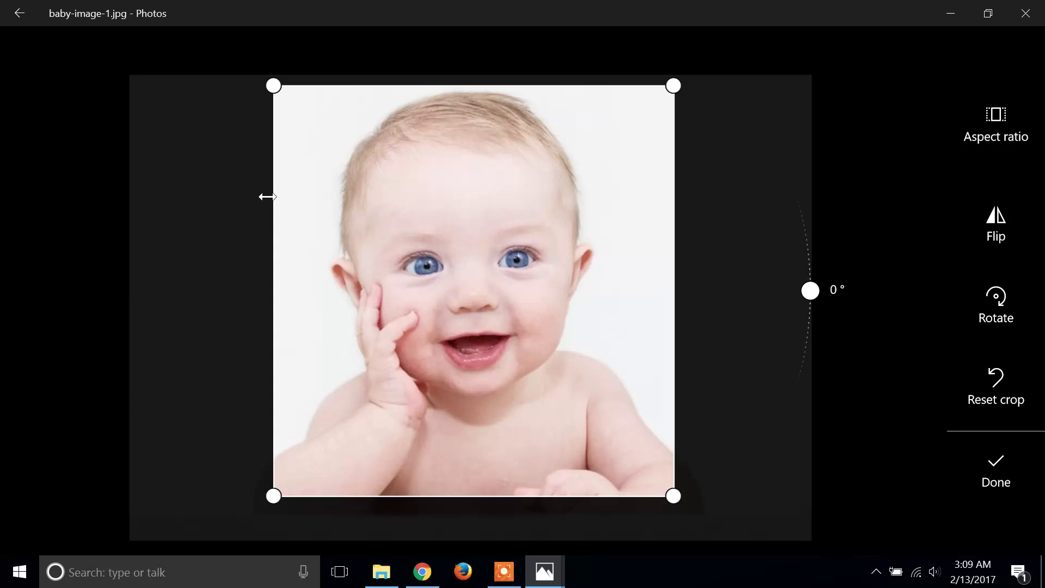
left_click_drag(269, 197, 286, 199)
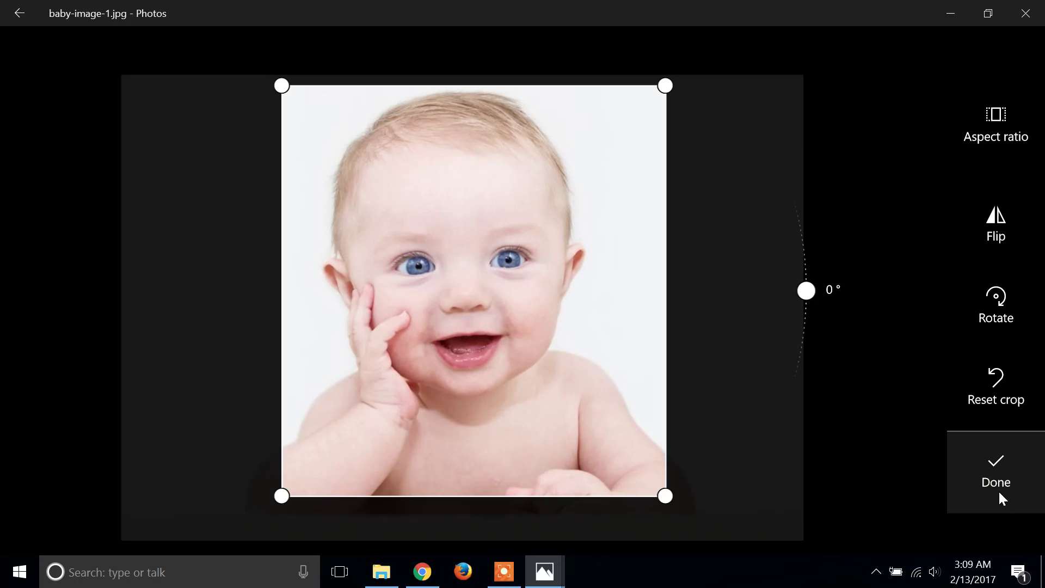
Step: Apply the crop and save it as the copy baby-image-1 (2).jpg
left_click(1000, 473)
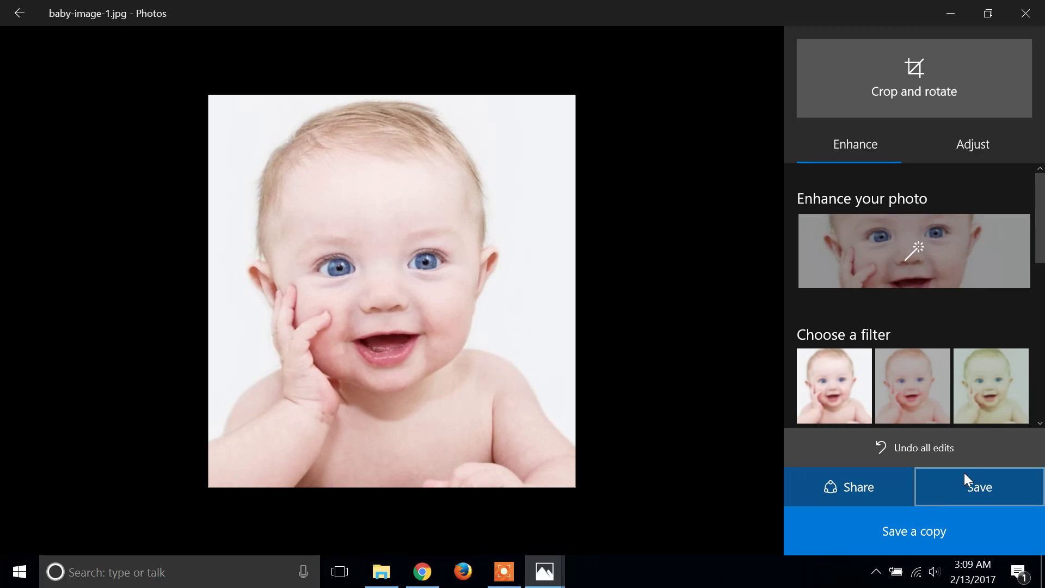
left_click(915, 531)
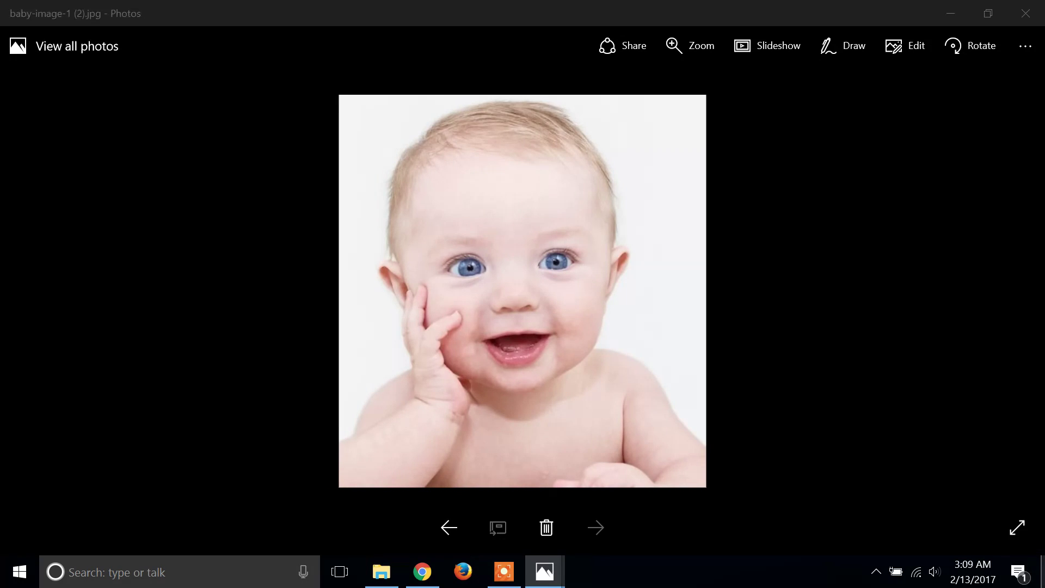
Step: Close Photos and drag the baby-image-1 (2) copy beside the original on the desktop
left_click(1043, 572)
left_click(632, 331)
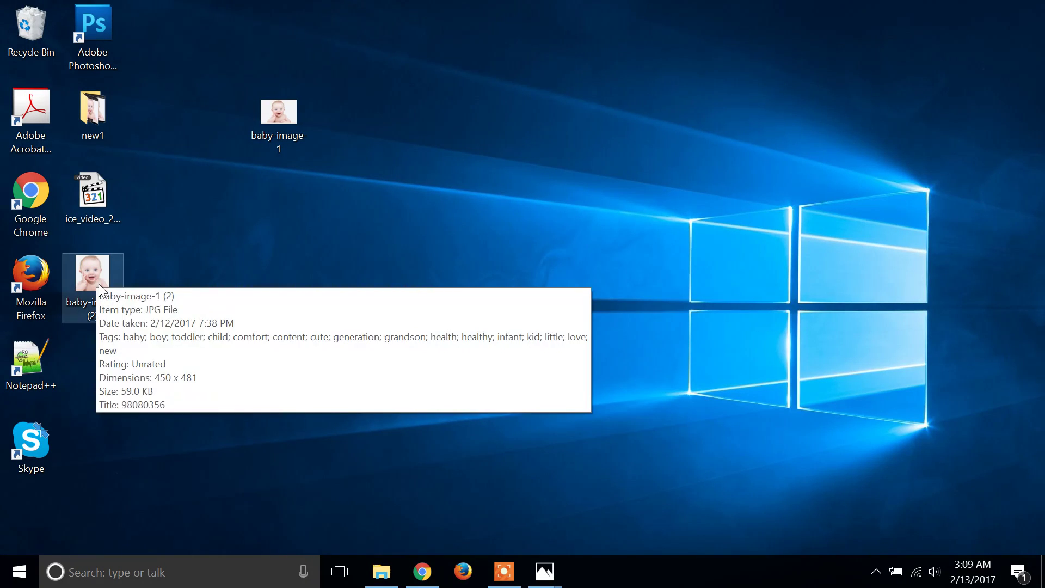
left_click_drag(87, 279, 439, 156)
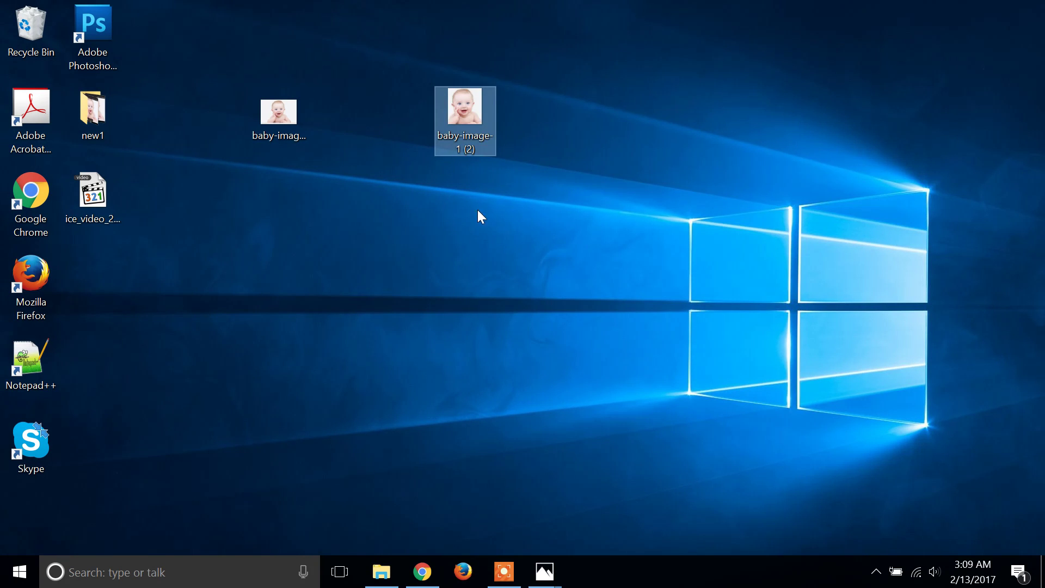
mouse_move(464, 121)
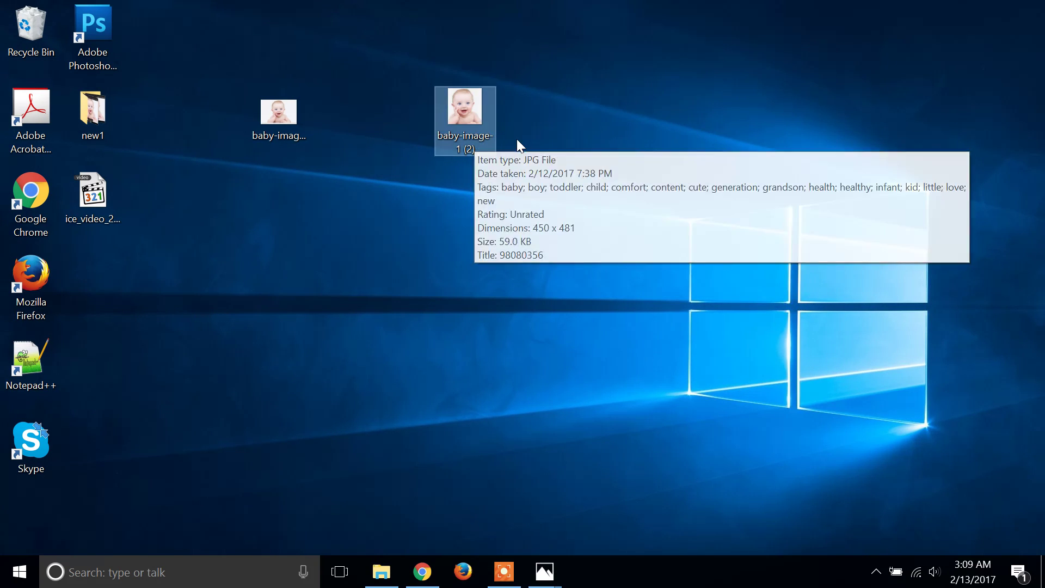
left_click(515, 225)
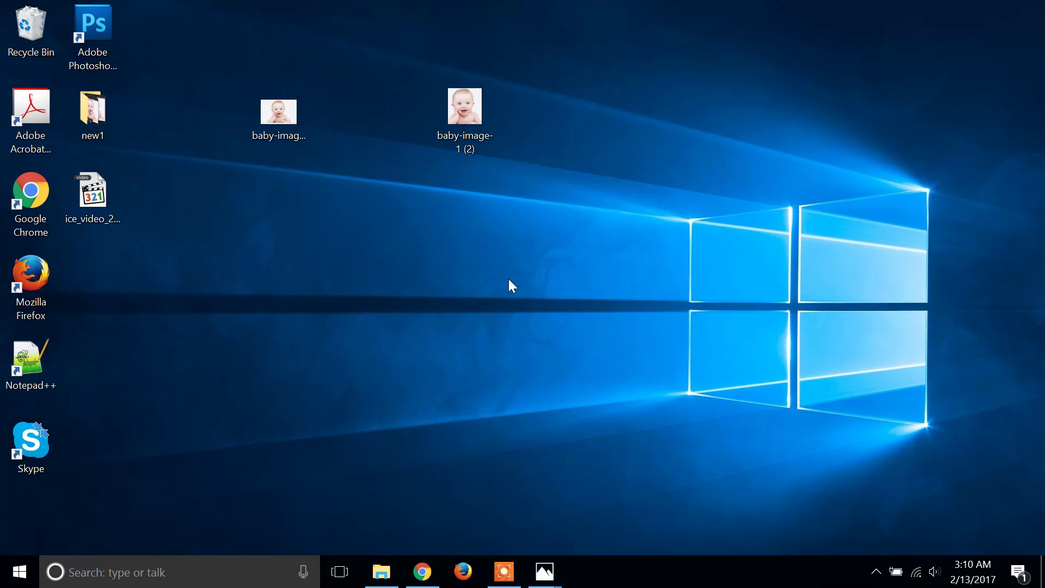
left_click(504, 573)
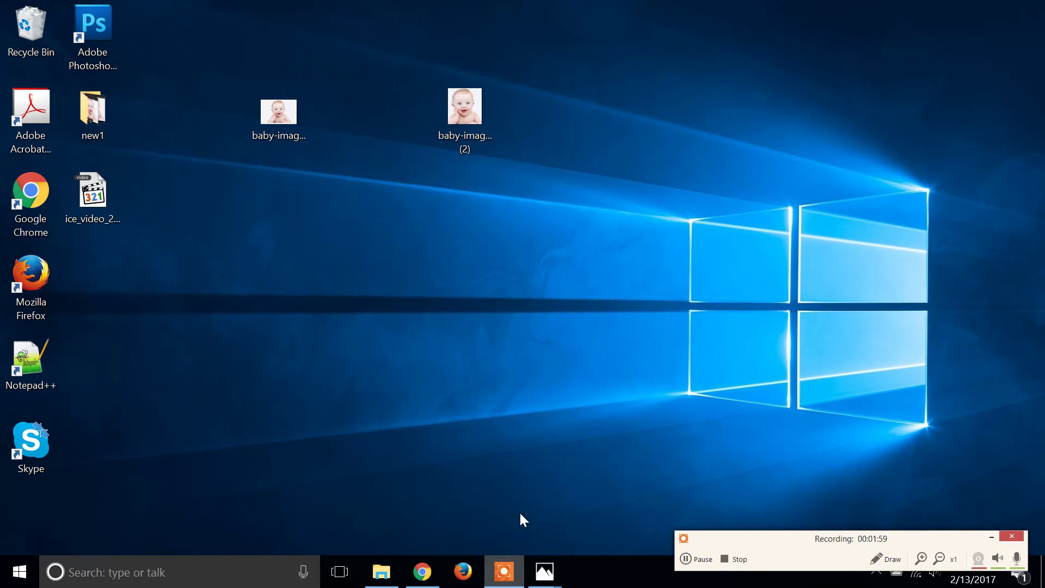